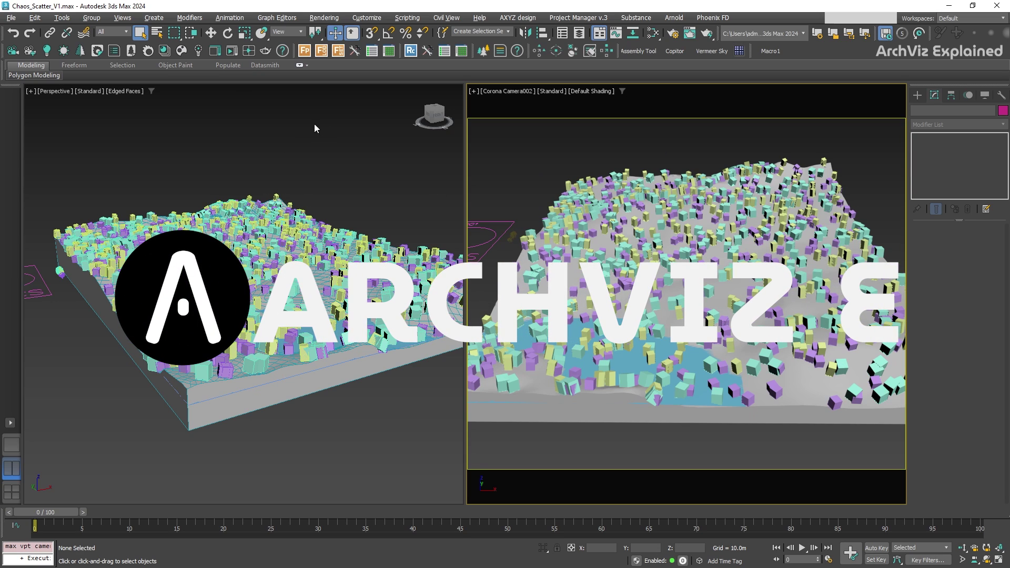
# Step: Start Corona Interactive rendering in the camera view and select Chaos Scatter001
pyautogui.hotkey('alt', 'c')
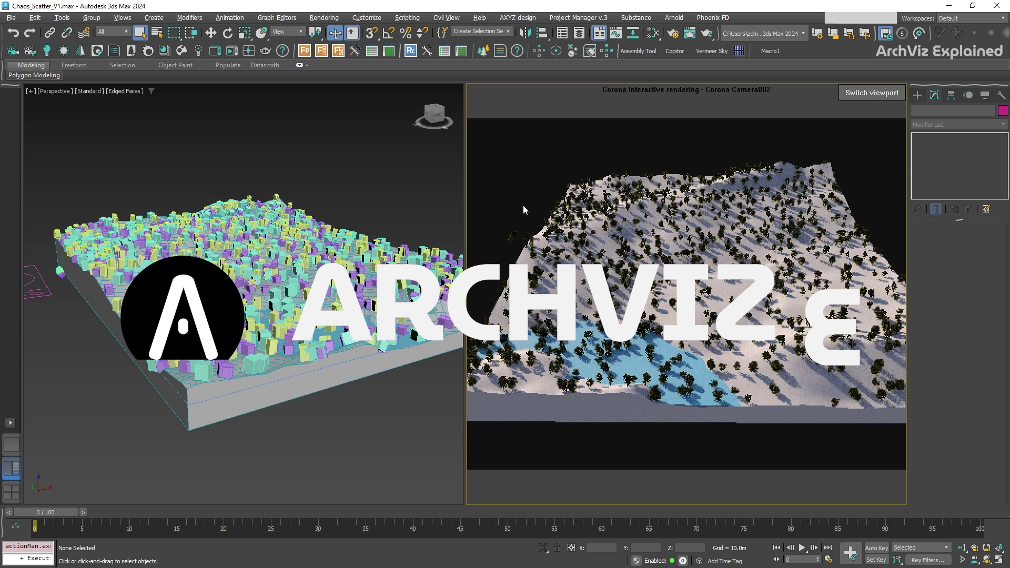
pyautogui.click(120, 264)
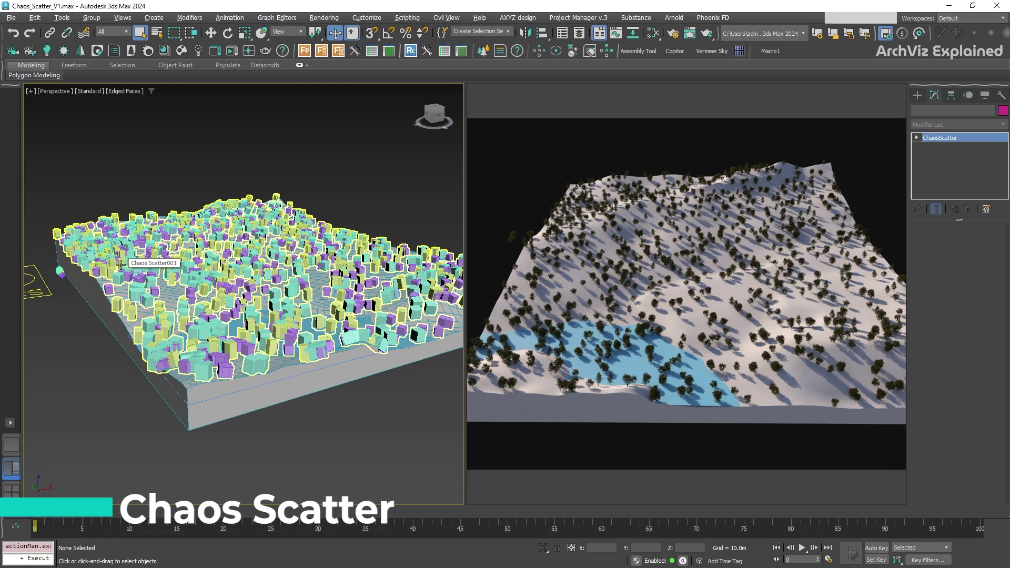
pyautogui.click(136, 327)
# Step: Set the Surface Scattering Count from 1000 to 2000
pyautogui.scroll(-1, 1001, 384)
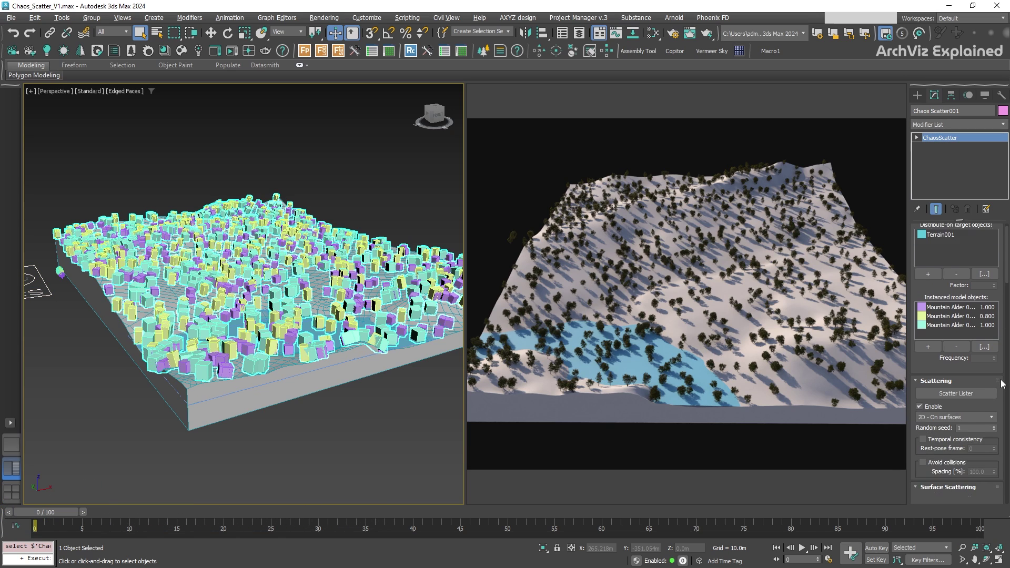
pyautogui.scroll(-1, 1001, 400)
pyautogui.scroll(-2, 1001, 421)
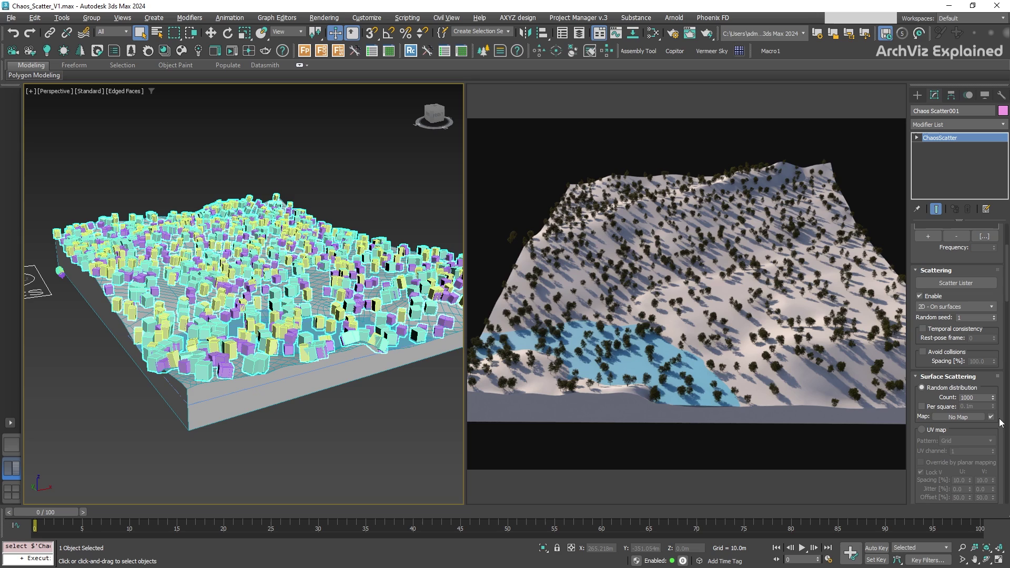
pyautogui.moveTo(999, 418); pyautogui.dragTo(988, 337)
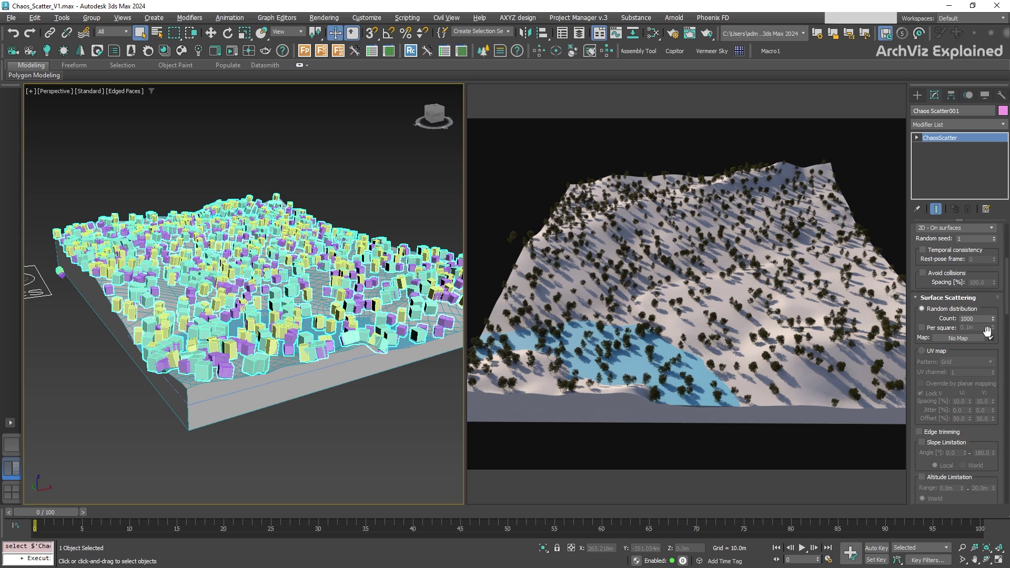
pyautogui.doubleClick(968, 319)
pyautogui.write('2')
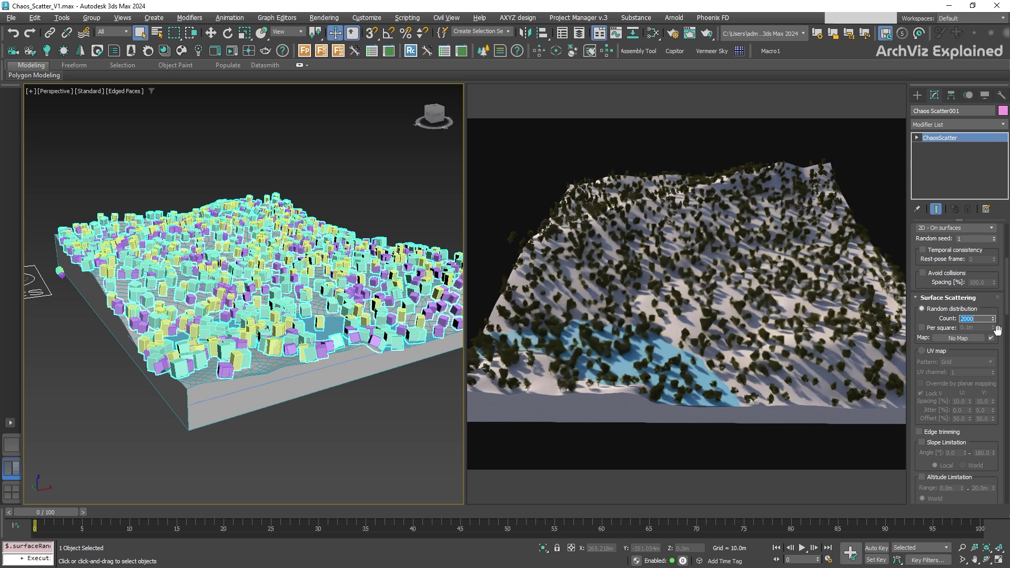
# Step: Set Display & Limits Max instances to 5000, then return to Surface Scattering
pyautogui.scroll(-10, 1006, 316)
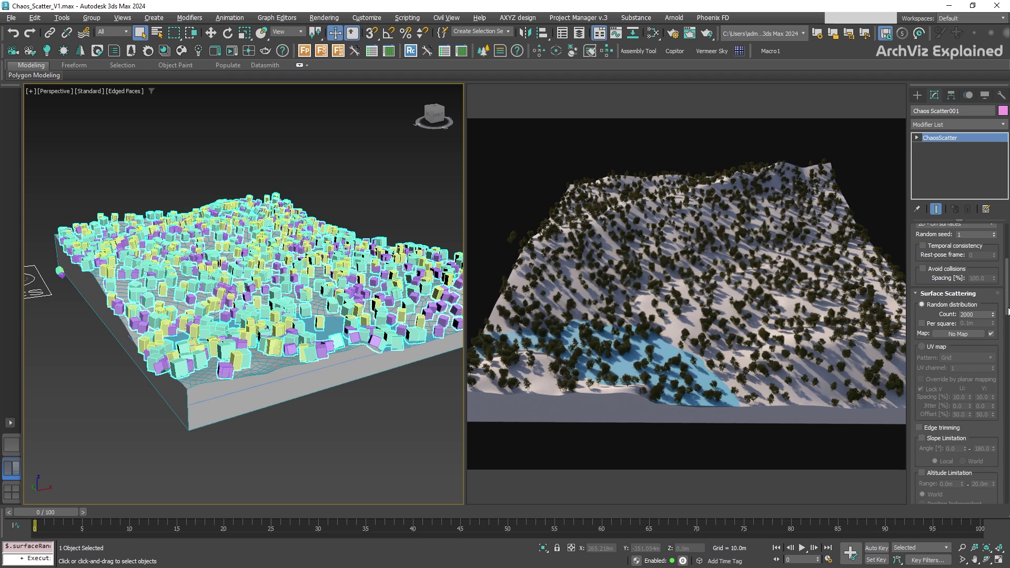
pyautogui.scroll(-15, 1003, 440)
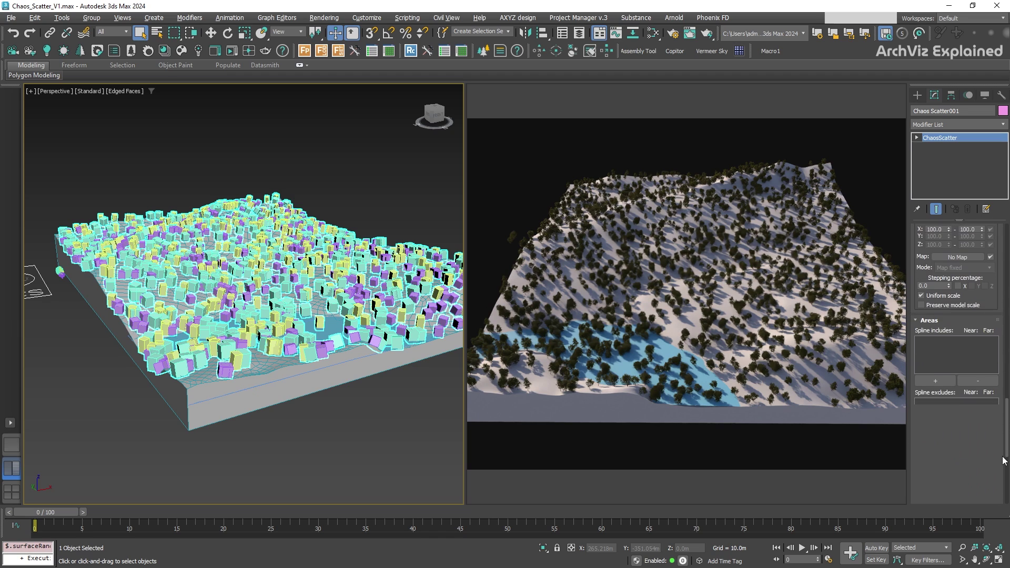
pyautogui.scroll(1, 1008, 491)
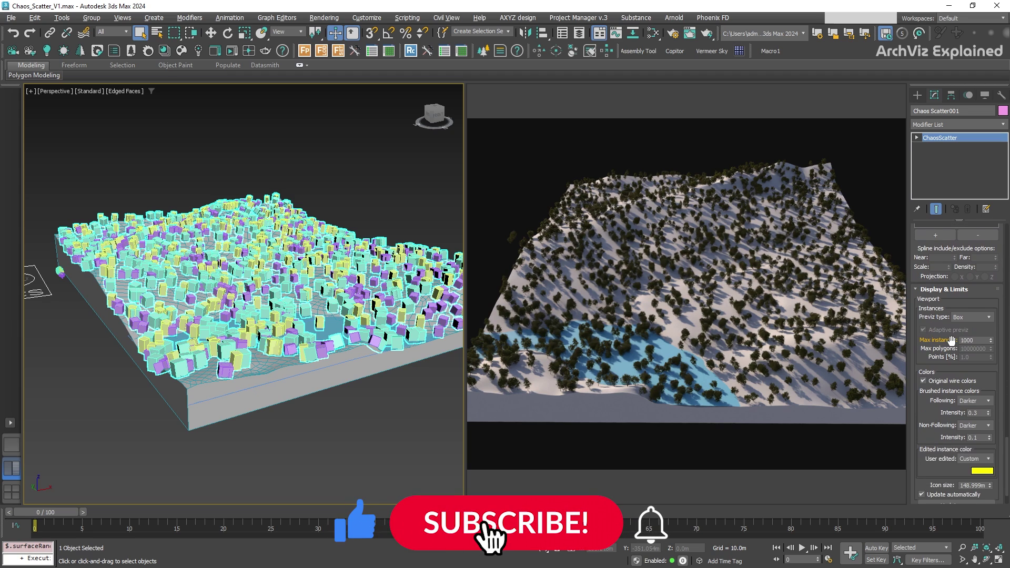
pyautogui.moveTo(975, 340); pyautogui.dragTo(951, 343)
pyautogui.write('50')
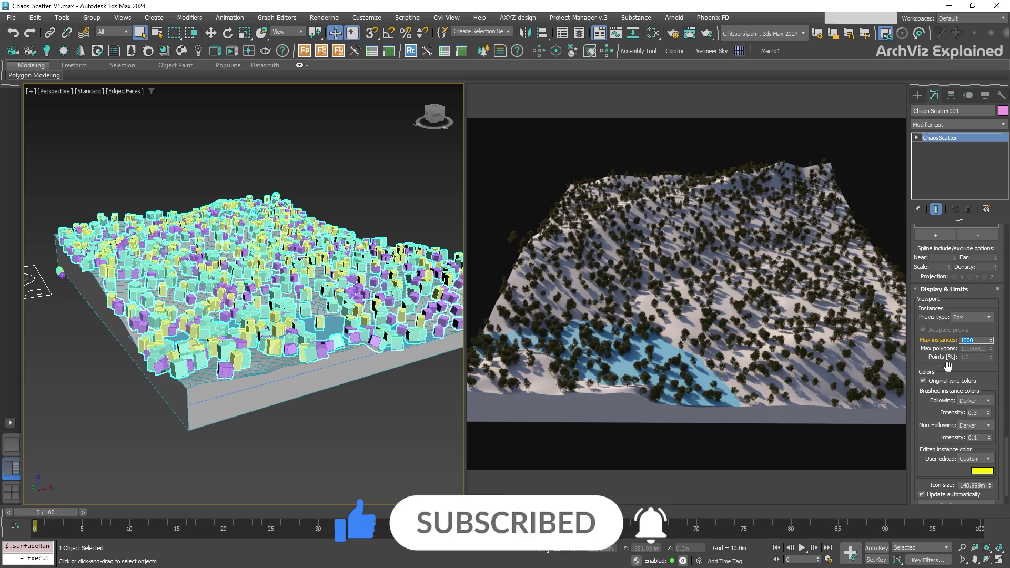
pyautogui.write('00')
pyautogui.press('Return')
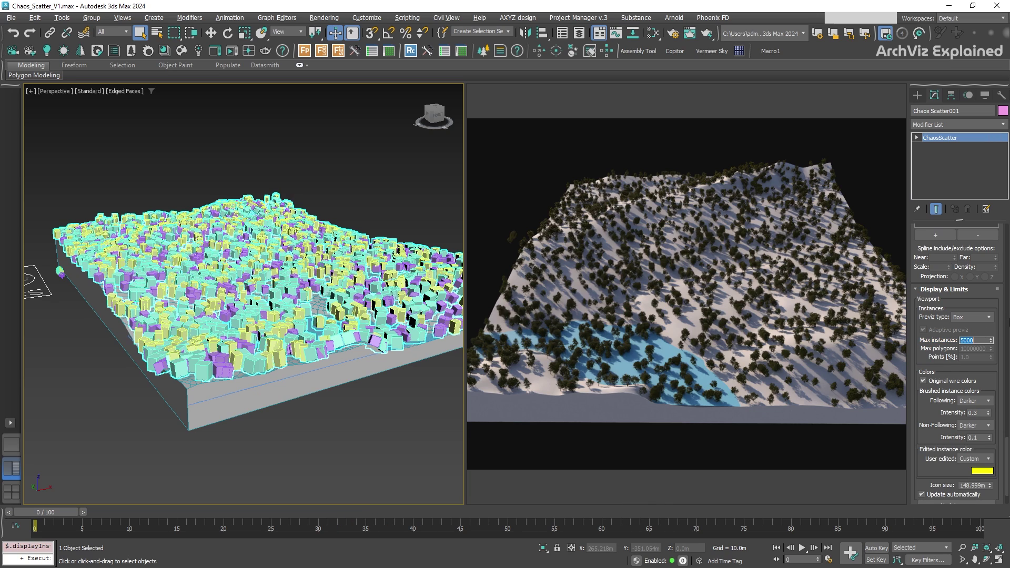
pyautogui.moveTo(1008, 447); pyautogui.dragTo(1007, 274)
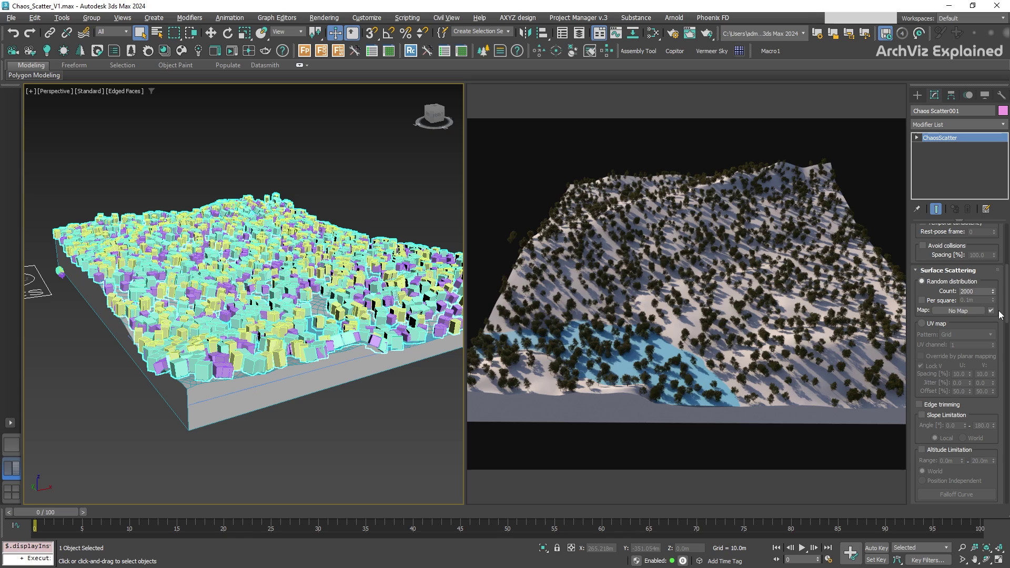
# Step: Set the Surface Scattering Count to 4000
pyautogui.doubleClick(977, 292)
pyautogui.write('4000')
pyautogui.press('Return')
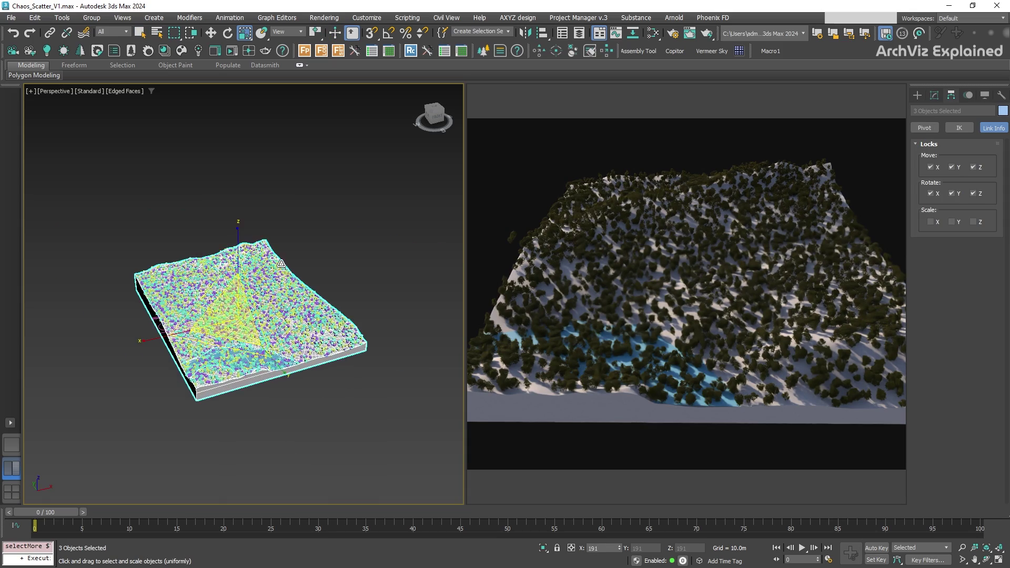
# Step: Scale the terrain and its forest up, then back down, and inspect the result
pyautogui.moveTo(281, 263); pyautogui.dragTo(330, 193)
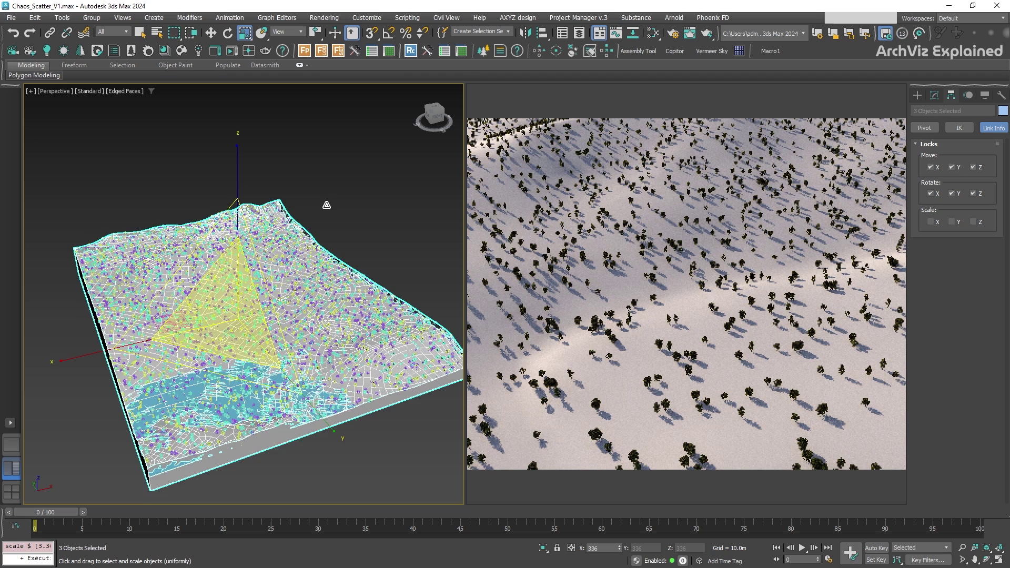
pyautogui.moveTo(327, 205); pyautogui.dragTo(212, 494)
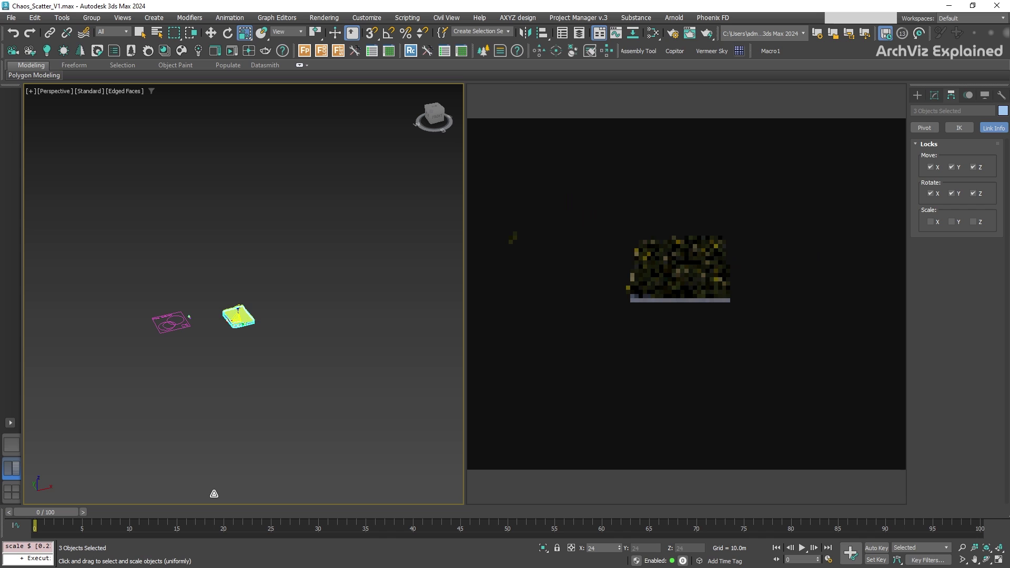
pyautogui.scroll(10, 247, 304)
pyautogui.scroll(5, 247, 304)
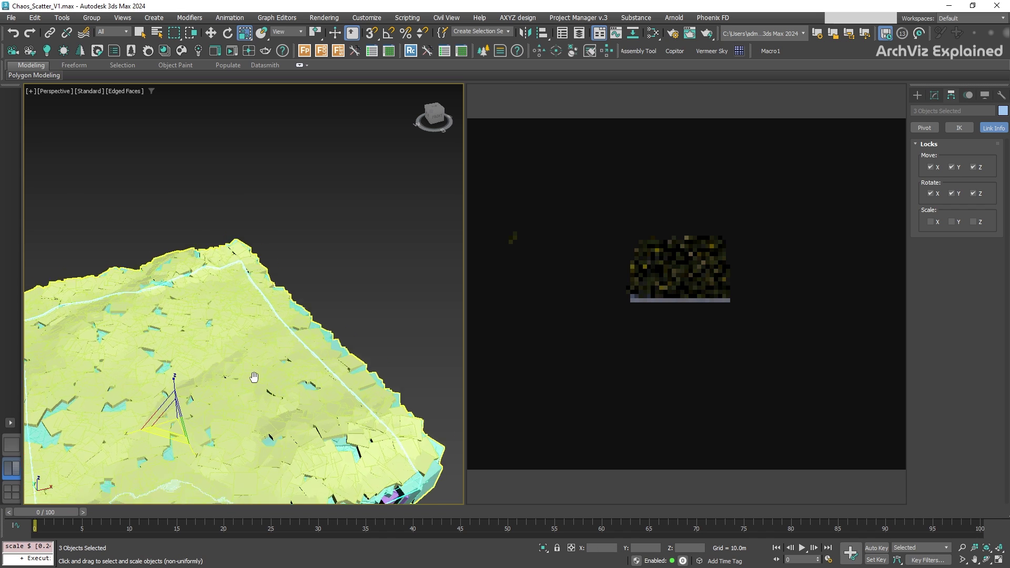
pyautogui.moveTo(243, 425); pyautogui.dragTo(289, 313, button='middle')
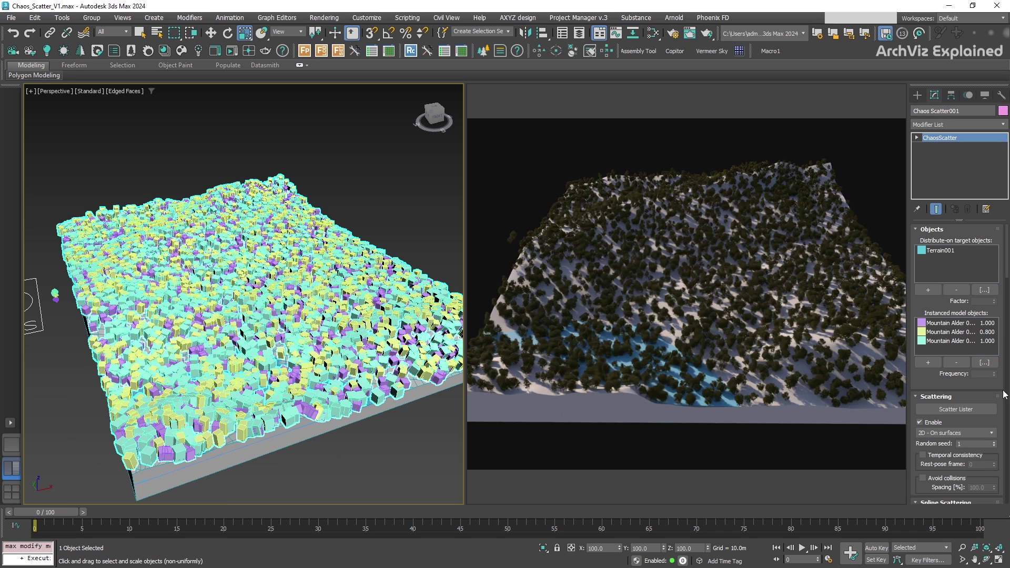
# Step: Set the scatter Count to 10 and orbit to view the nearly bare terrain
pyautogui.scroll(-3, 1005, 395)
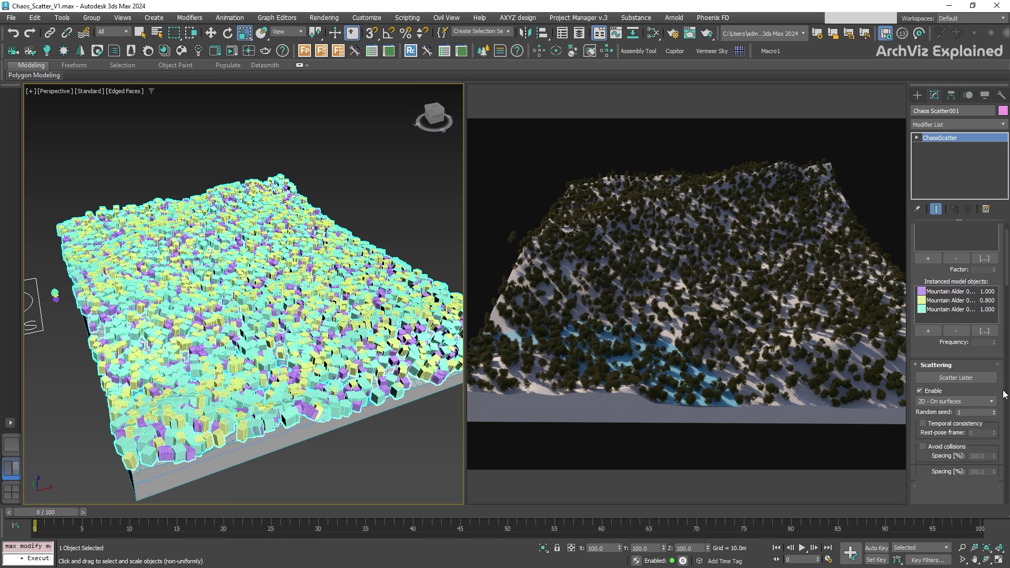
pyautogui.scroll(-2, 1005, 394)
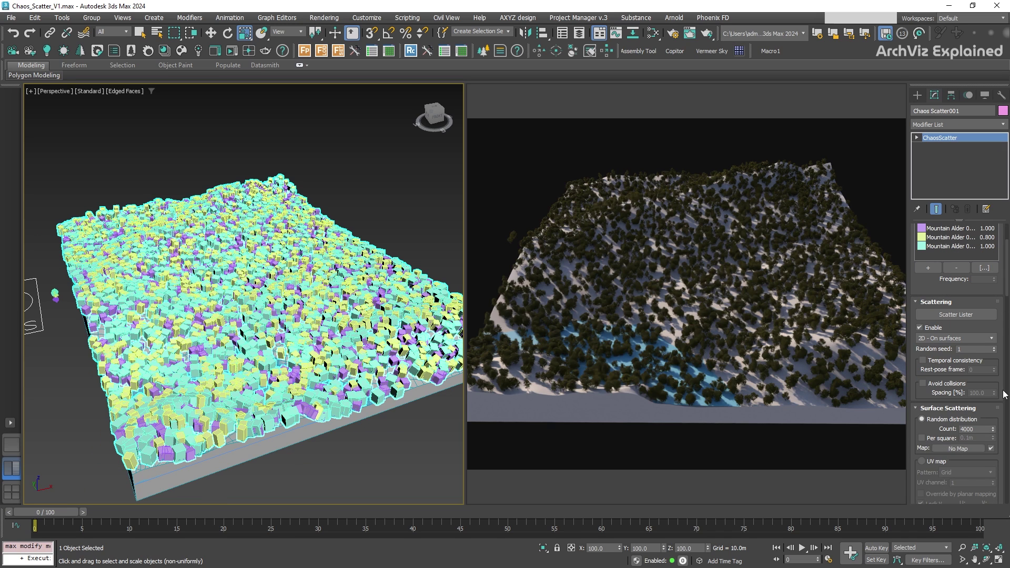
pyautogui.scroll(-5, 1005, 394)
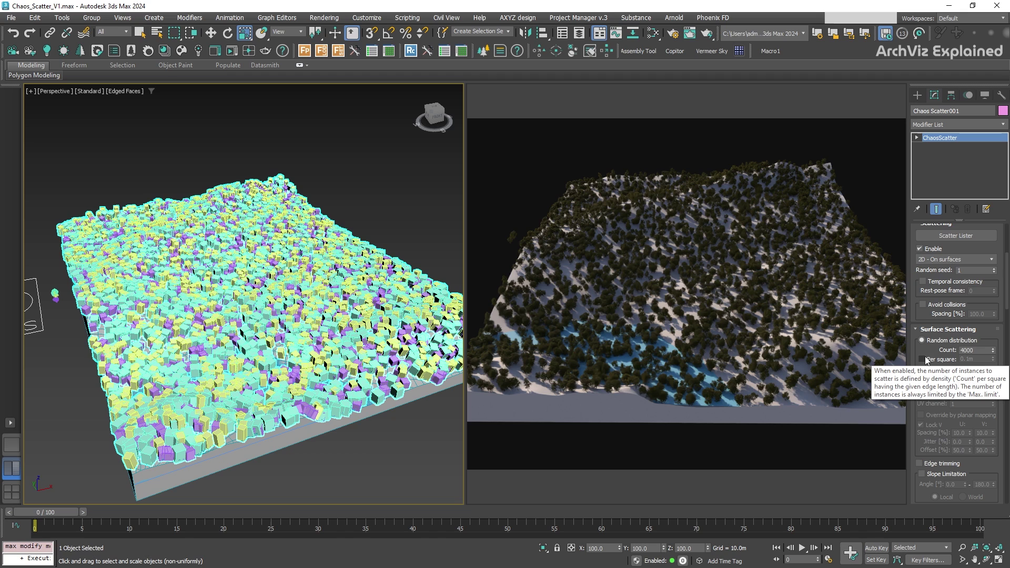
pyautogui.doubleClick(976, 350)
pyautogui.write('10')
pyautogui.press('Return')
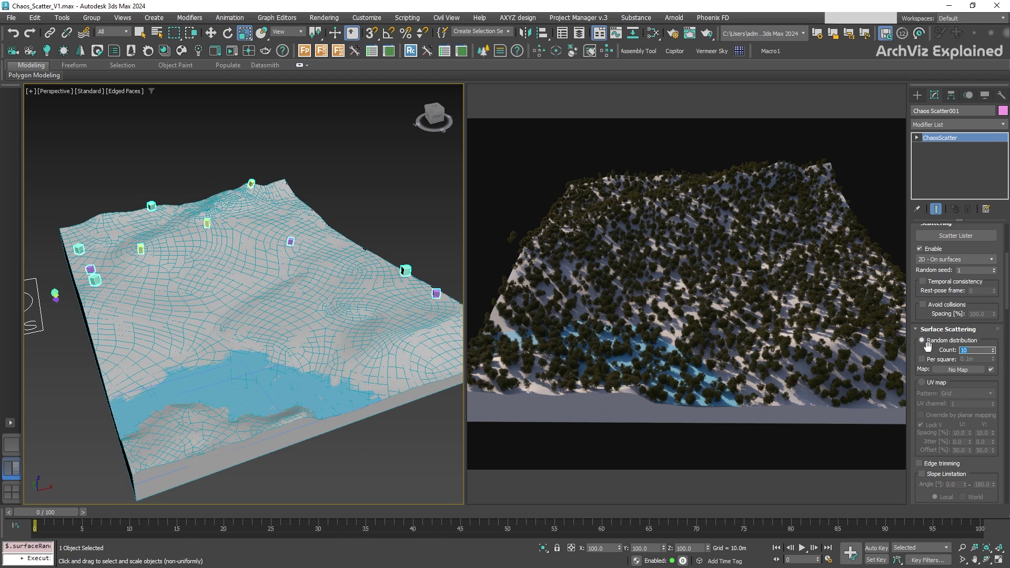
pyautogui.keyDown('alt'); pyautogui.moveTo(300, 316); pyautogui.dragTo(215, 309, button='middle'); pyautogui.keyUp('alt')
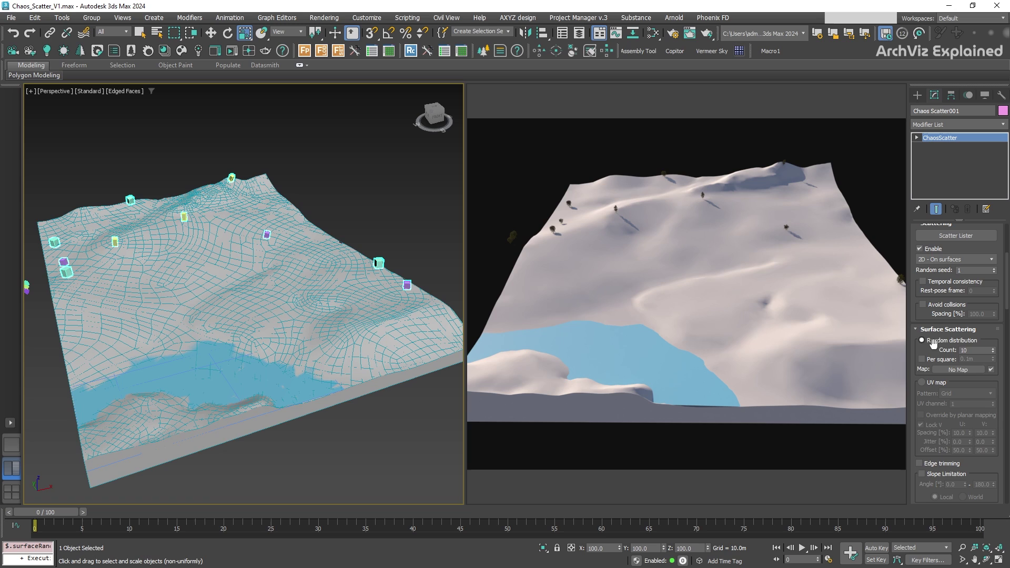
# Step: Enable Per square and set the Count to 50
pyautogui.click(933, 361)
pyautogui.click(974, 350)
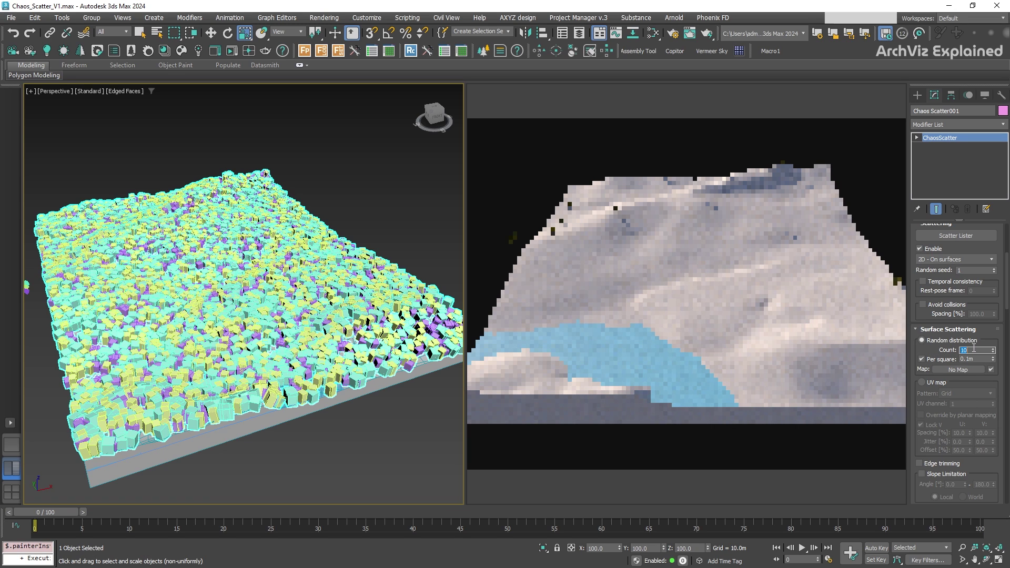
pyautogui.write('50')
pyautogui.press('Return')
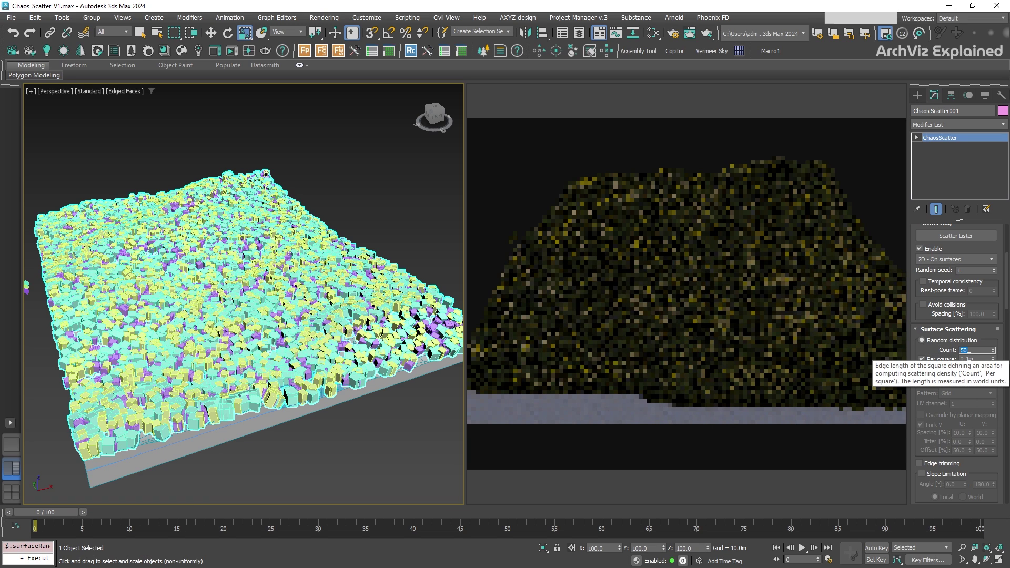
# Step: Set the square size to 50 m, after trying 100 m, and open the Slate Material Editor
pyautogui.click(969, 358)
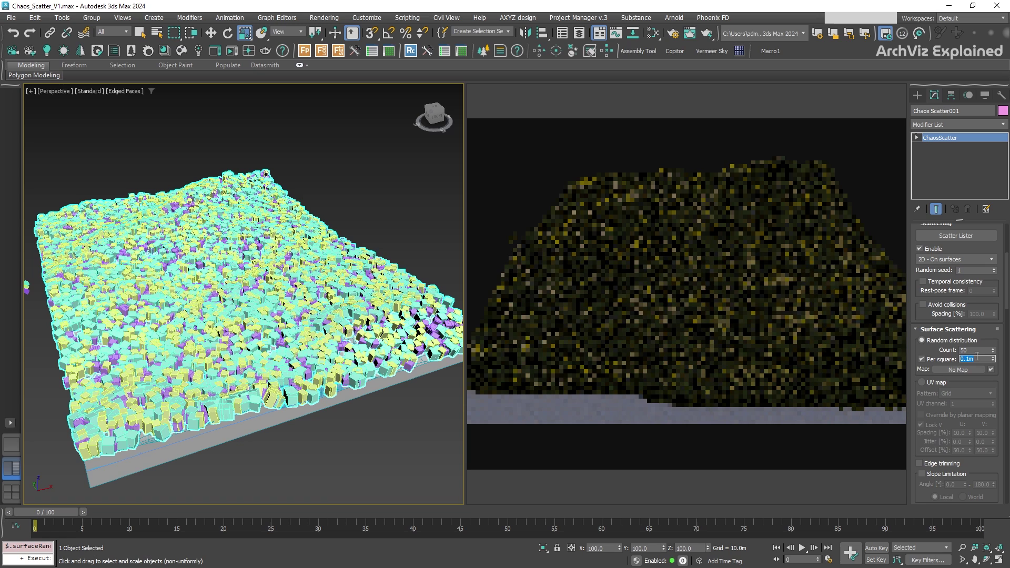
pyautogui.write('100')
pyautogui.press('Return')
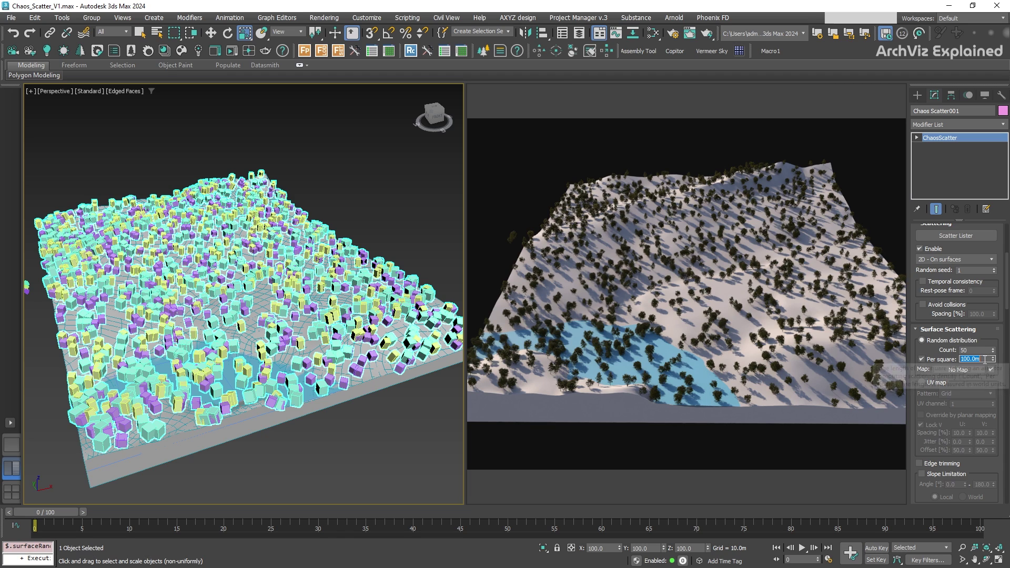
pyautogui.write('50')
pyautogui.press('Return')
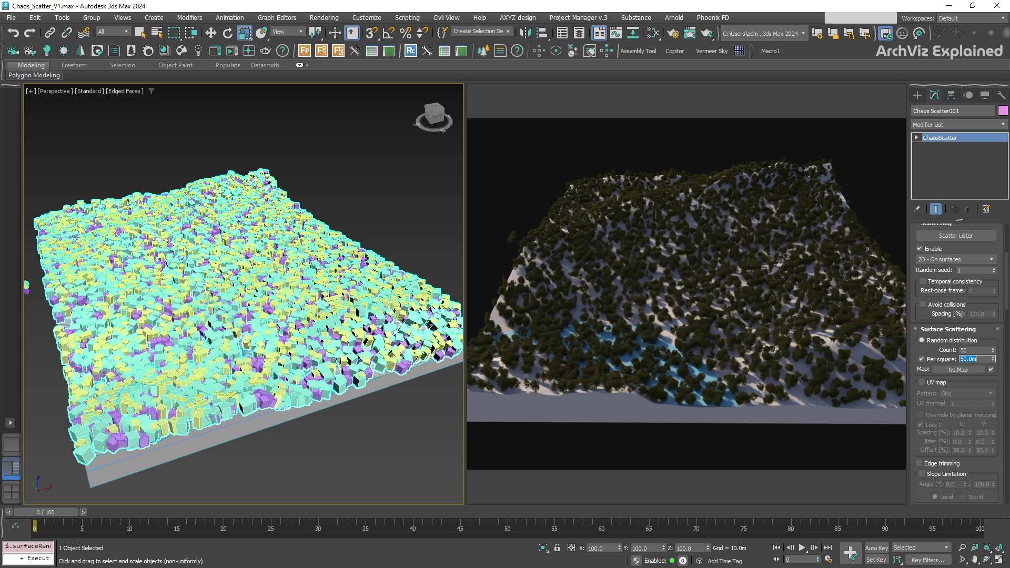
pyautogui.press('m')
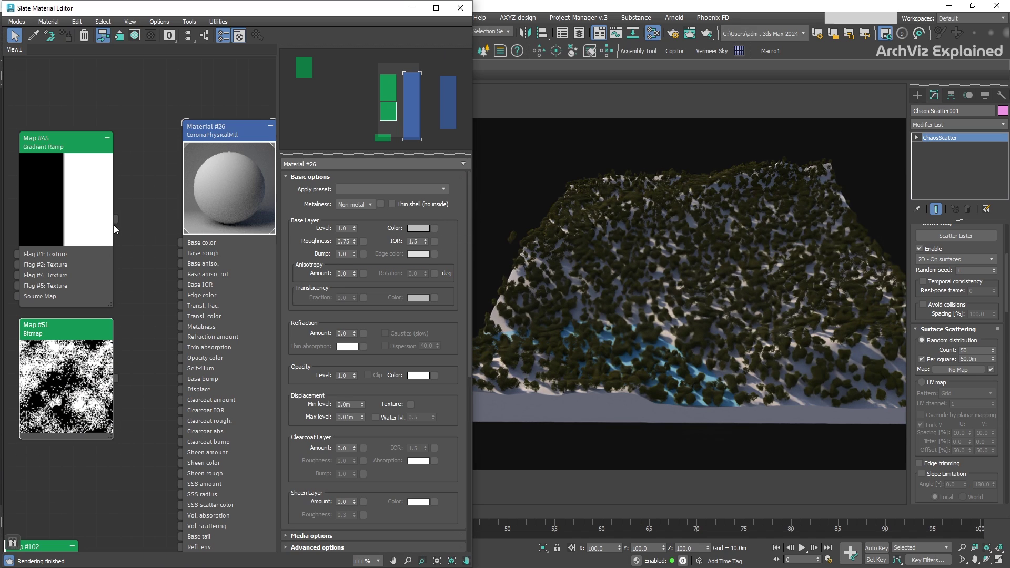
# Step: Instance Map #51 (patches bitmap) as the scatter density map, replacing Map #45, then minimize the editor
pyautogui.moveTo(116, 219); pyautogui.dragTo(958, 370)
pyautogui.click(481, 319)
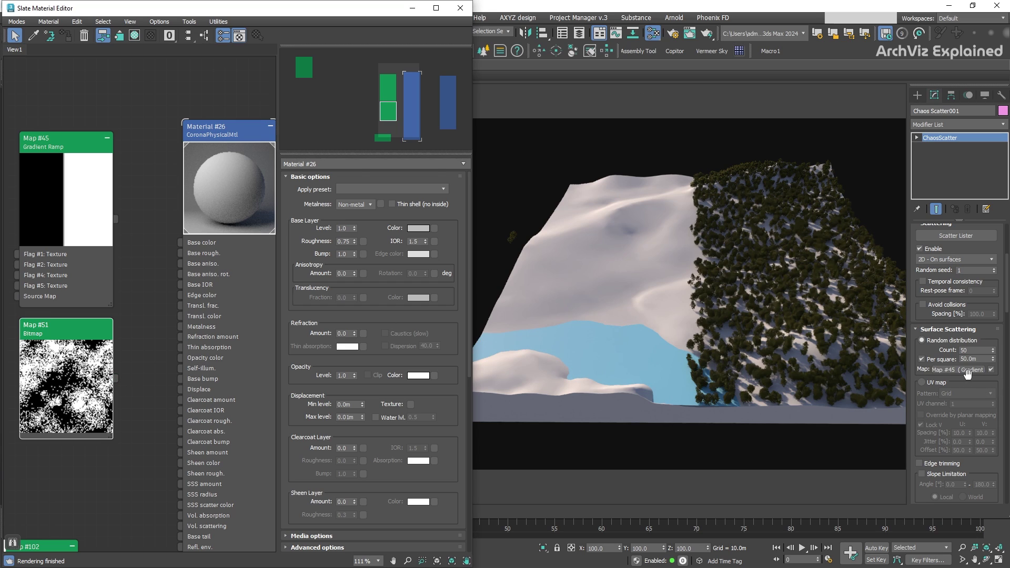
pyautogui.moveTo(115, 384); pyautogui.dragTo(972, 370)
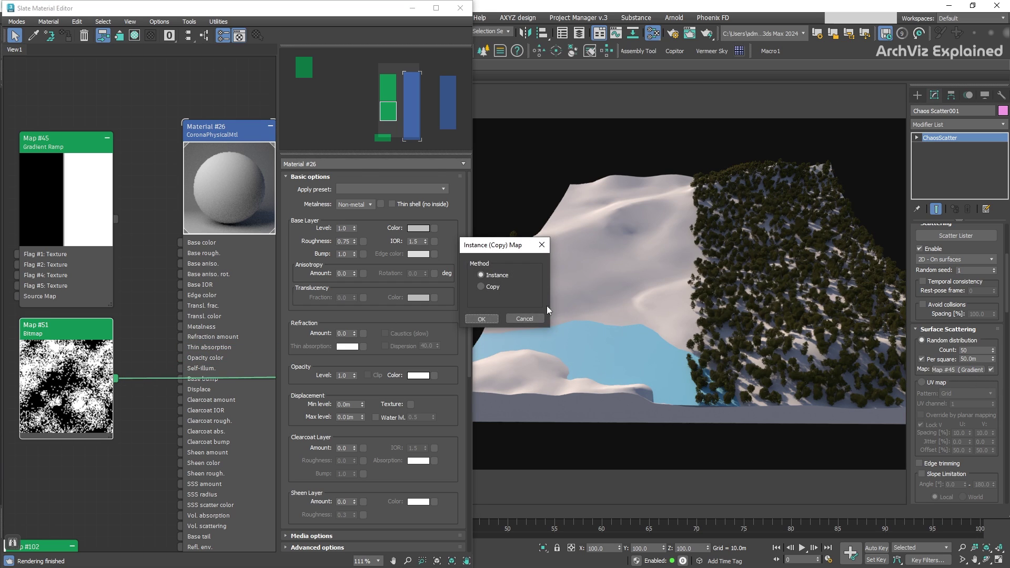
pyautogui.click(481, 318)
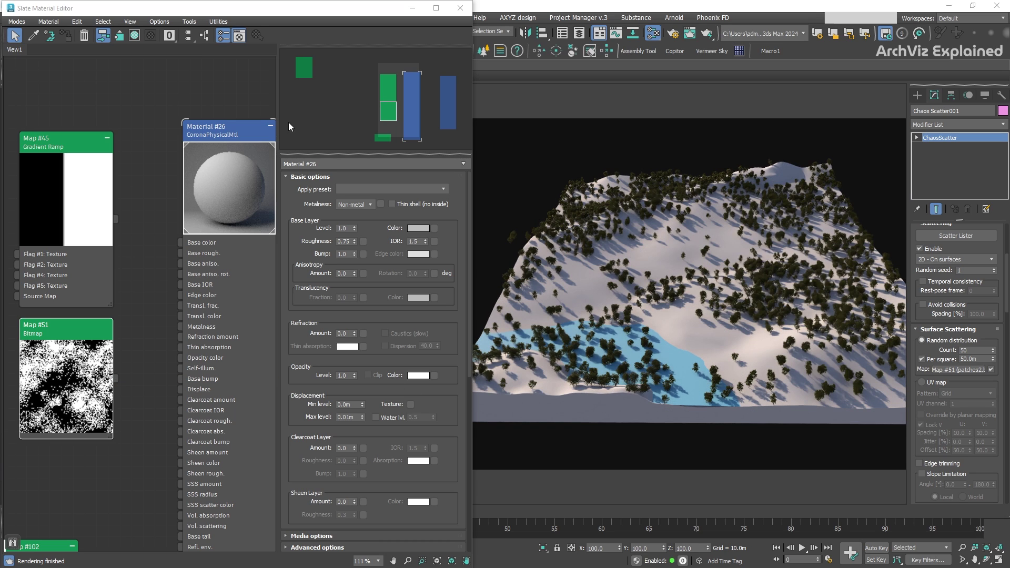
pyautogui.click(412, 7)
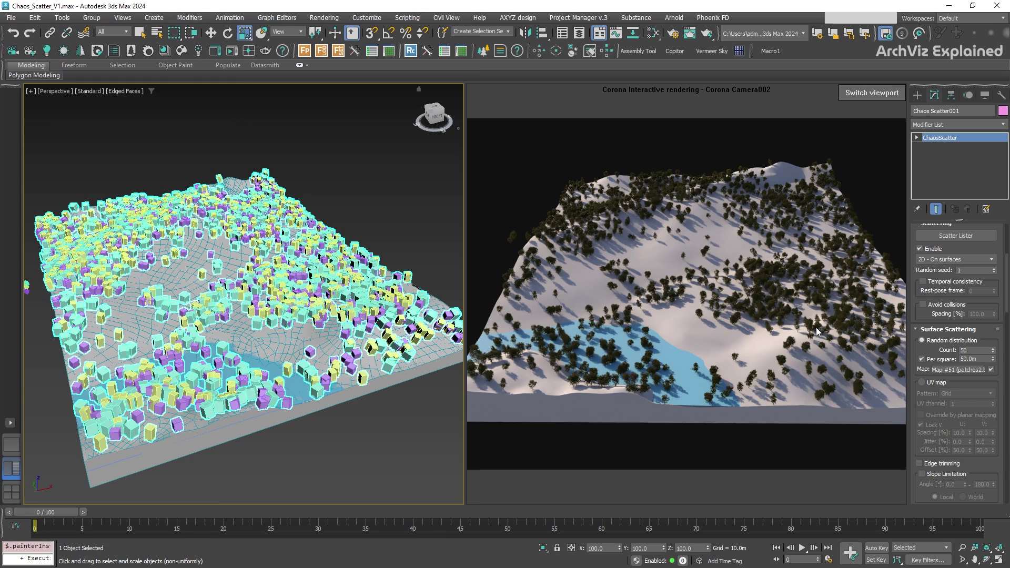
# Step: Disable the density map, enable Avoid collisions, and set Spacing to 40 %, after trying 50 %
pyautogui.click(991, 369)
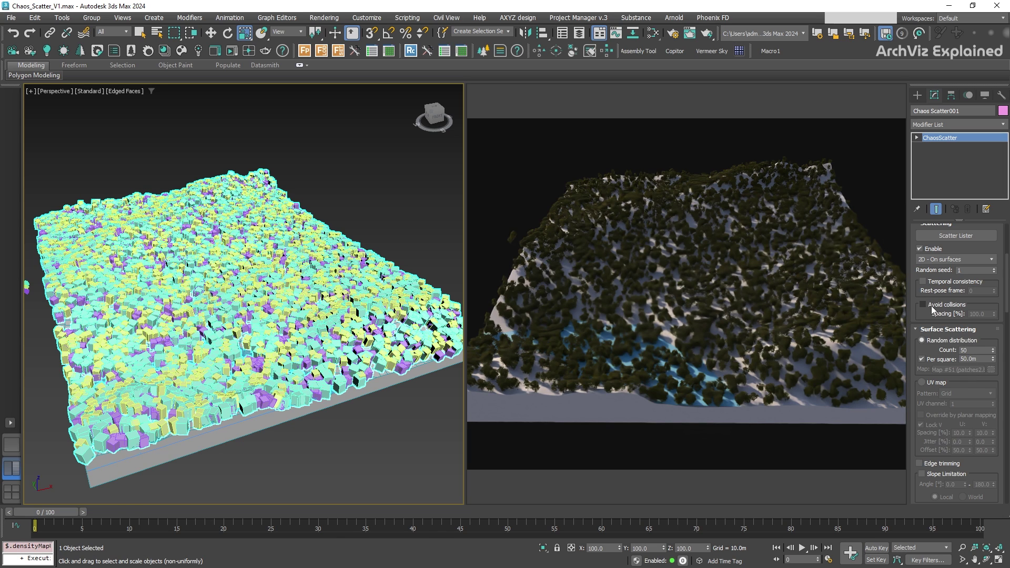
pyautogui.click(934, 306)
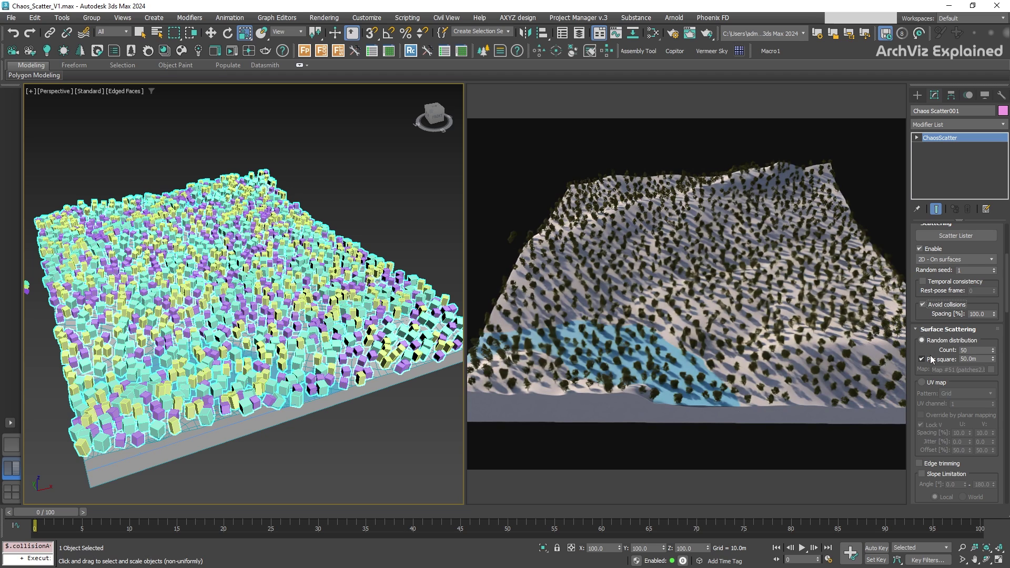
pyautogui.click(976, 314)
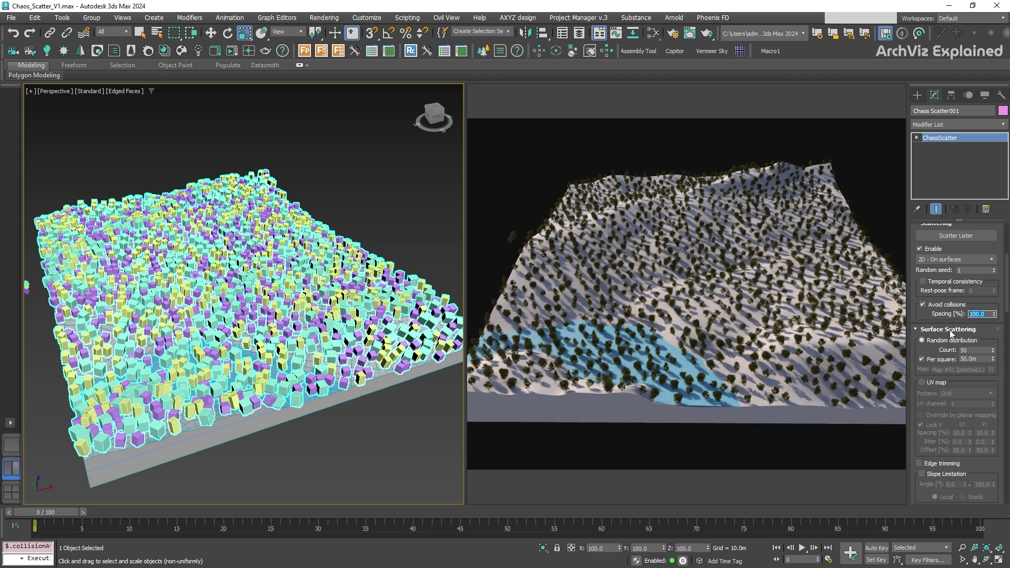
pyautogui.write('50')
pyautogui.press('Return')
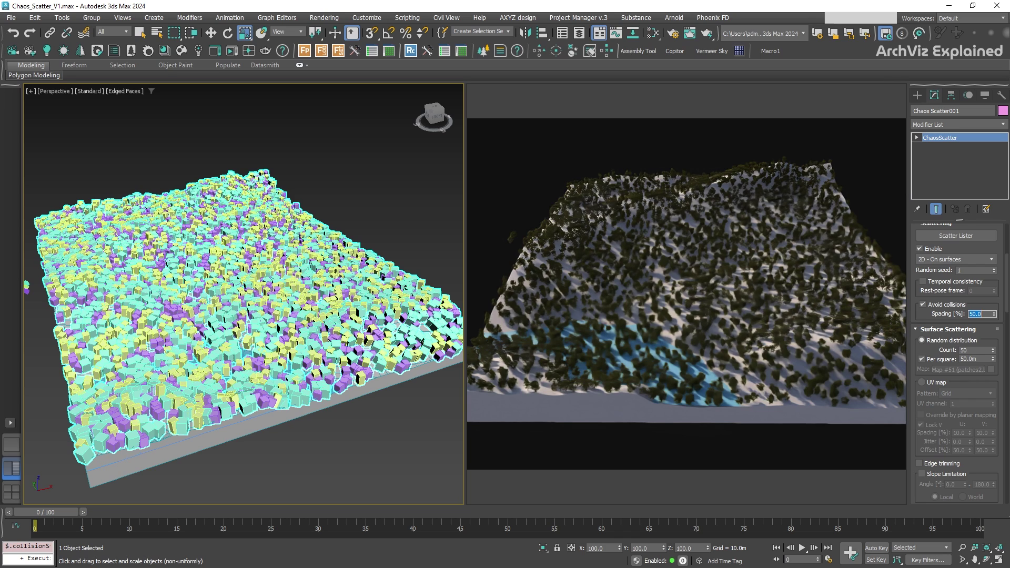
pyautogui.write('40')
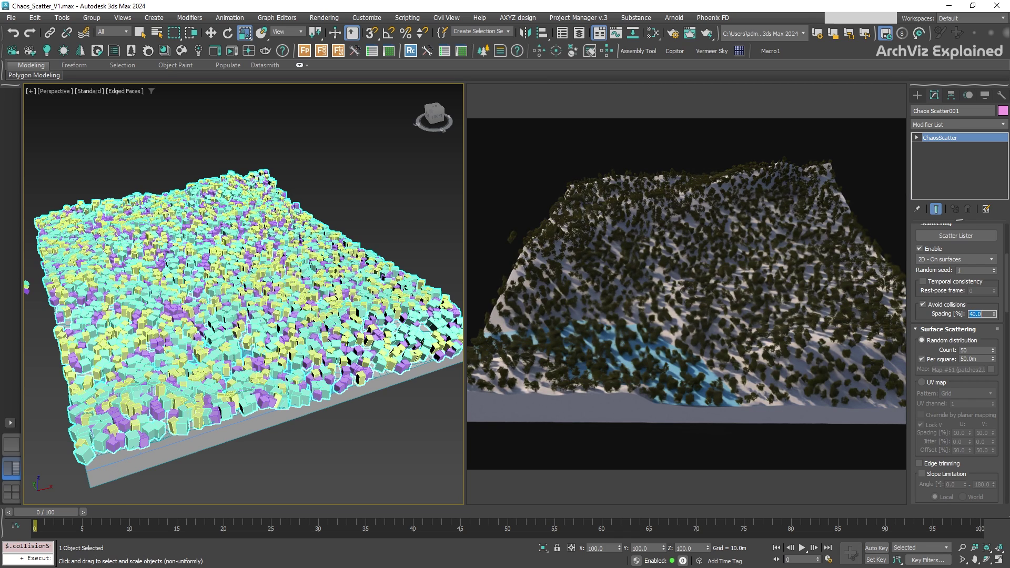
pyautogui.press('Return')
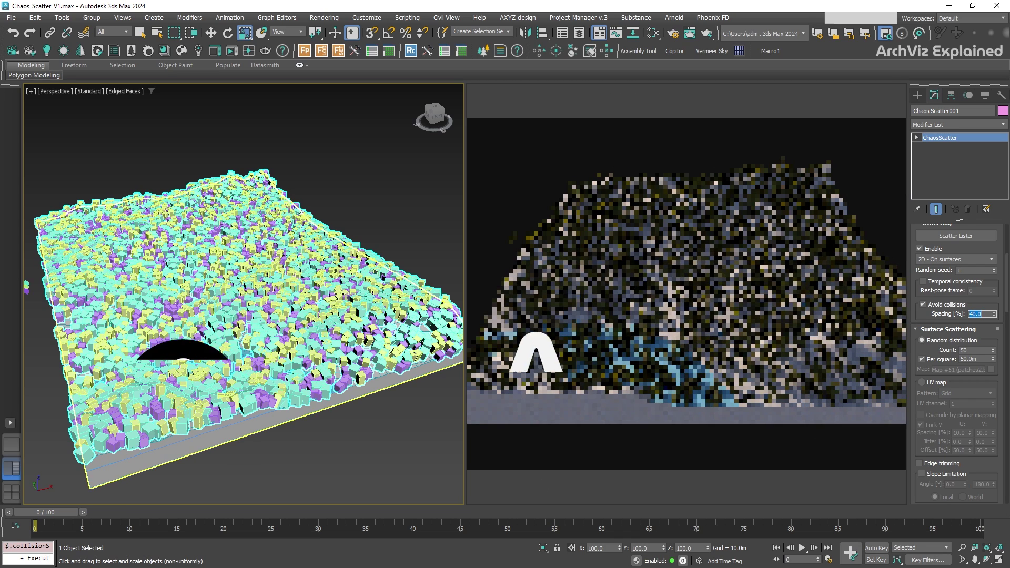